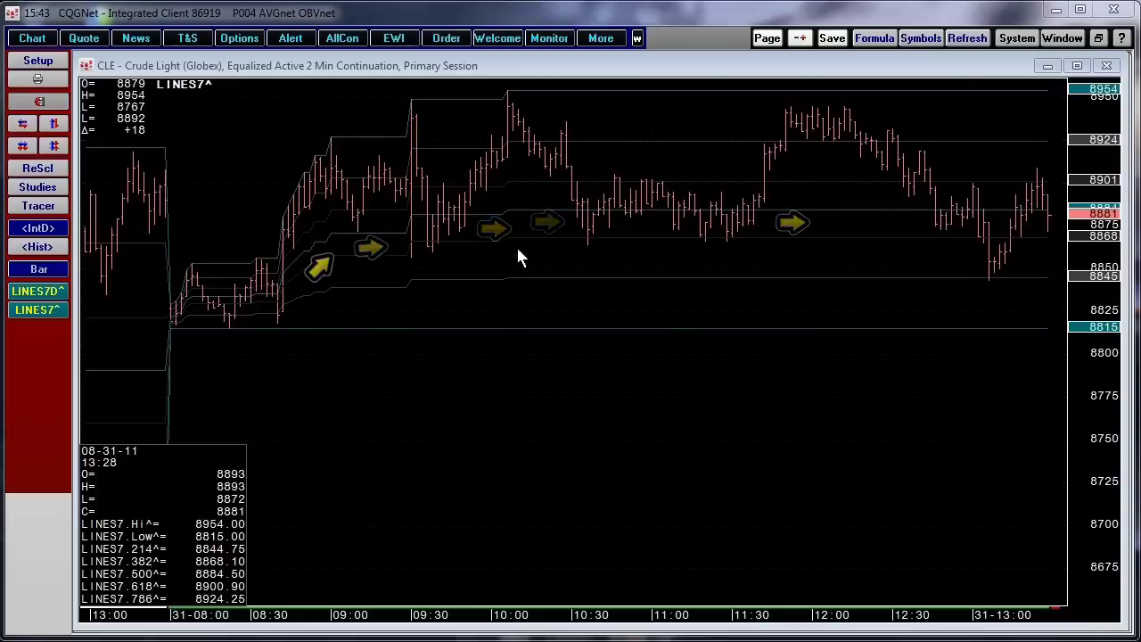
In Chart Preferences, turn off Primary Only For Intraday so all three Globex sessions show.
{"action": "mouse_move", "coordinate": [535, 212]}
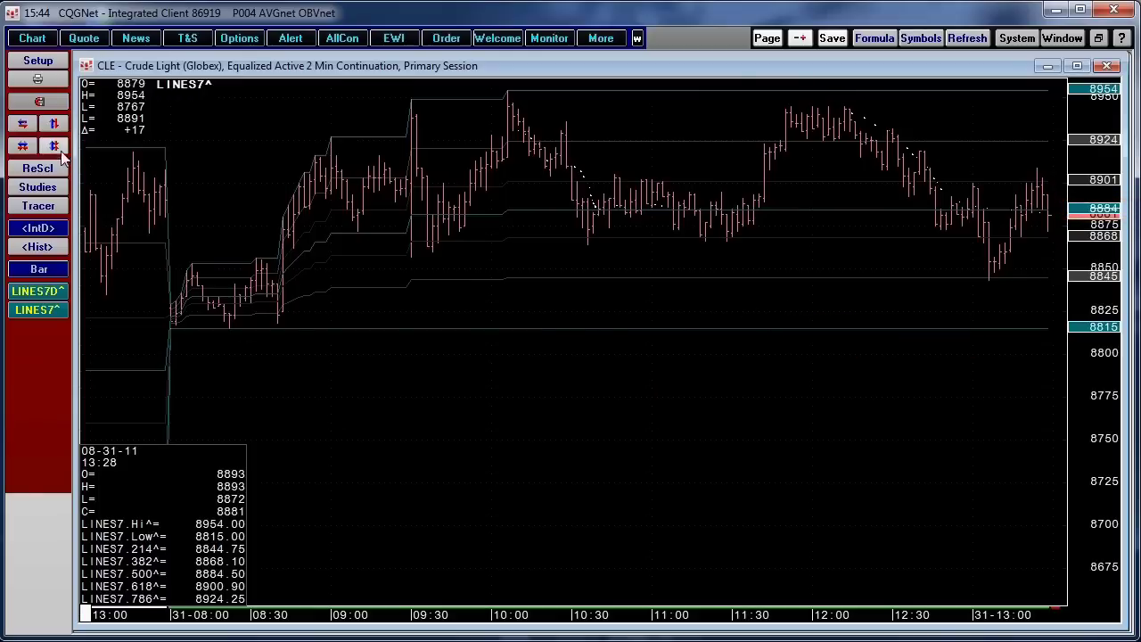
{"action": "left_click", "coordinate": [49, 66]}
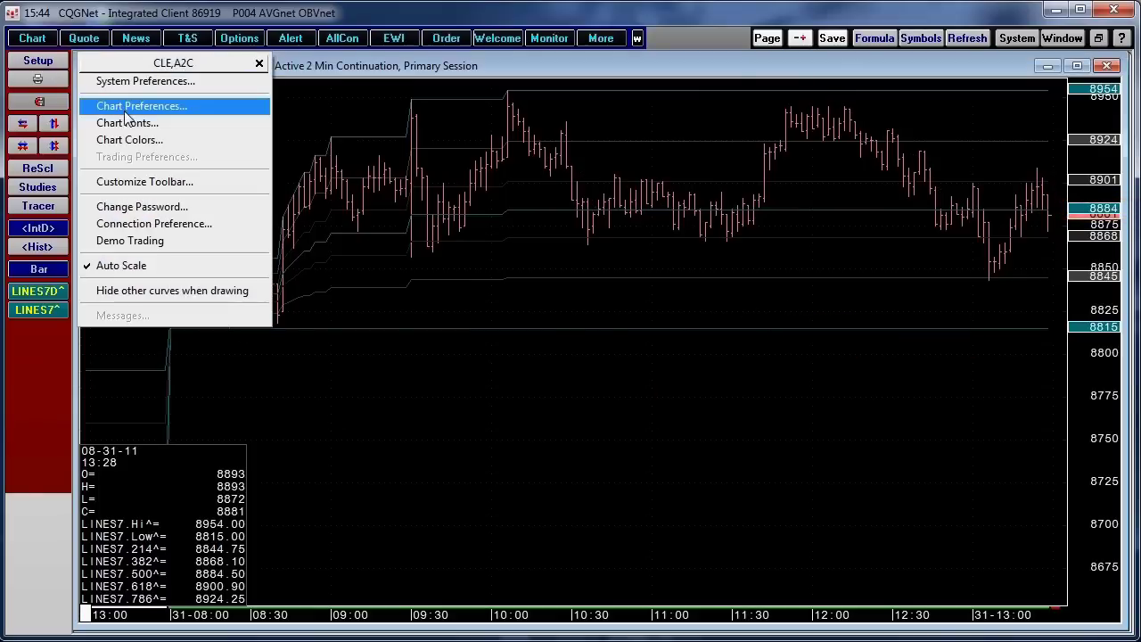
{"action": "left_click", "coordinate": [125, 107]}
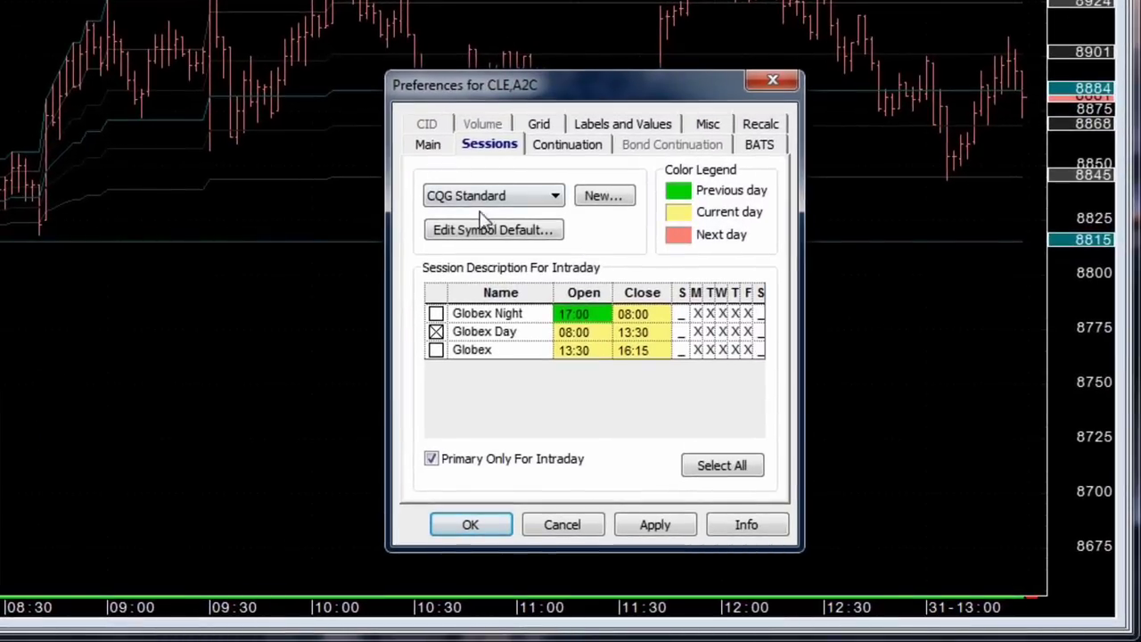
{"action": "left_click", "coordinate": [432, 458]}
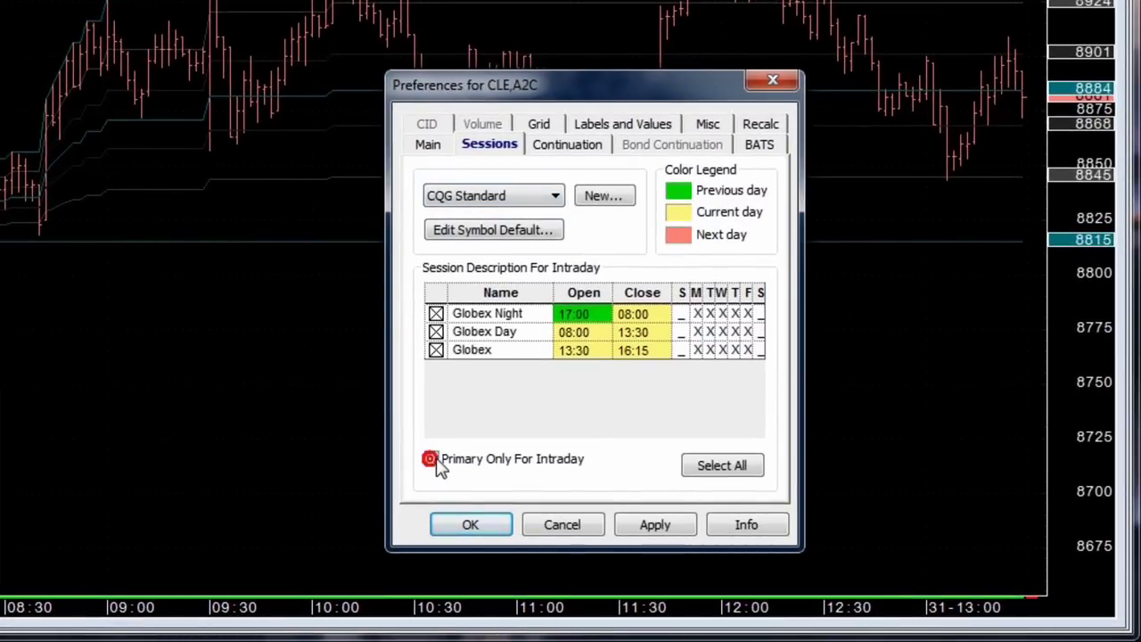
{"action": "left_click", "coordinate": [478, 528]}
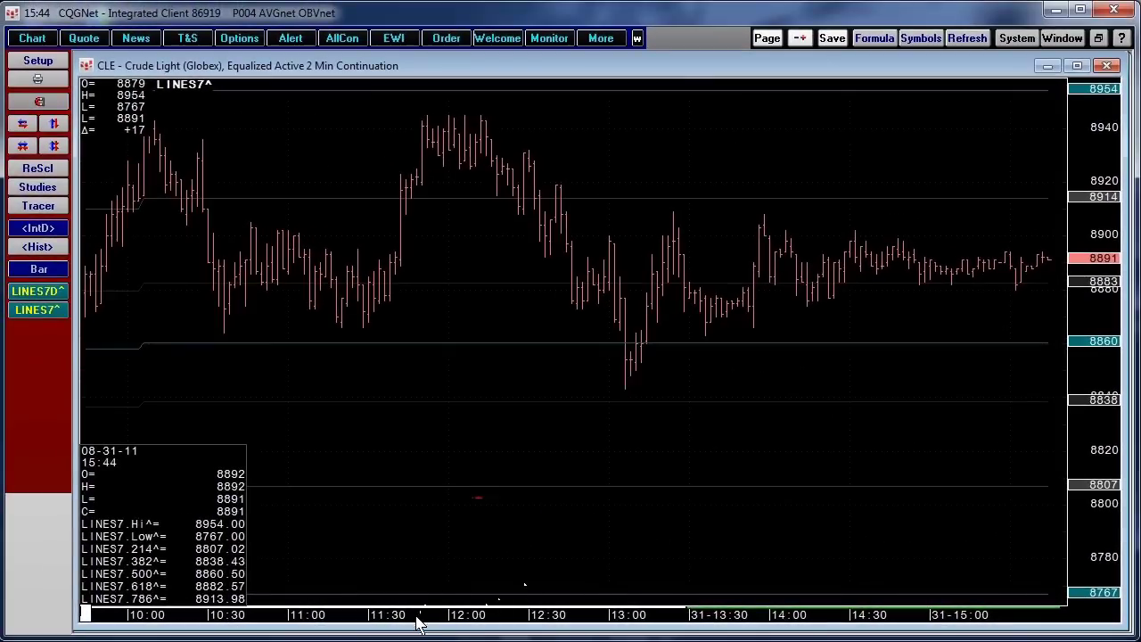
Compress the 2-minute crude chart's time axis to display many more bars.
{"action": "left_click_drag", "start_coordinate": [420, 615], "coordinate": [433, 614]}
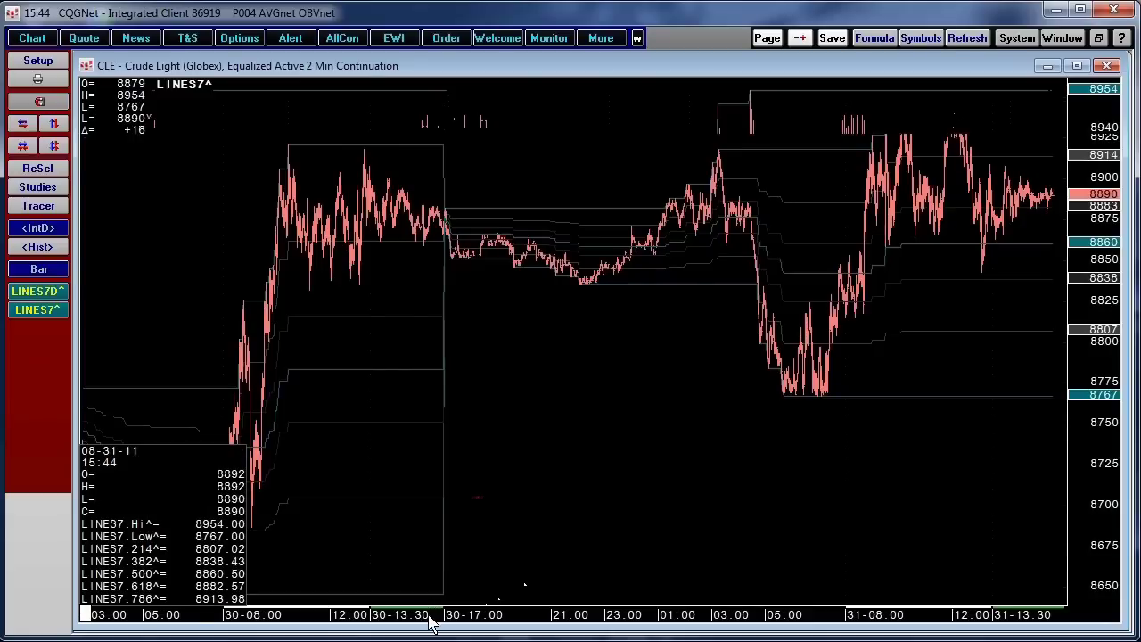
{"action": "mouse_move", "coordinate": [448, 216]}
{"action": "mouse_move", "coordinate": [463, 253]}
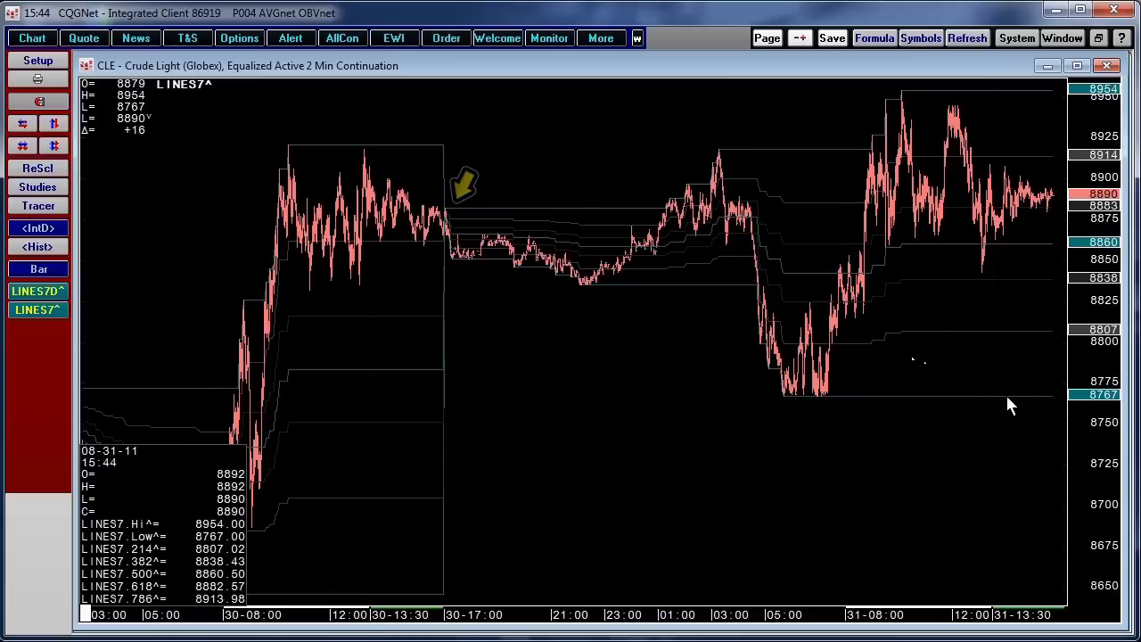
{"action": "mouse_move", "coordinate": [1052, 202]}
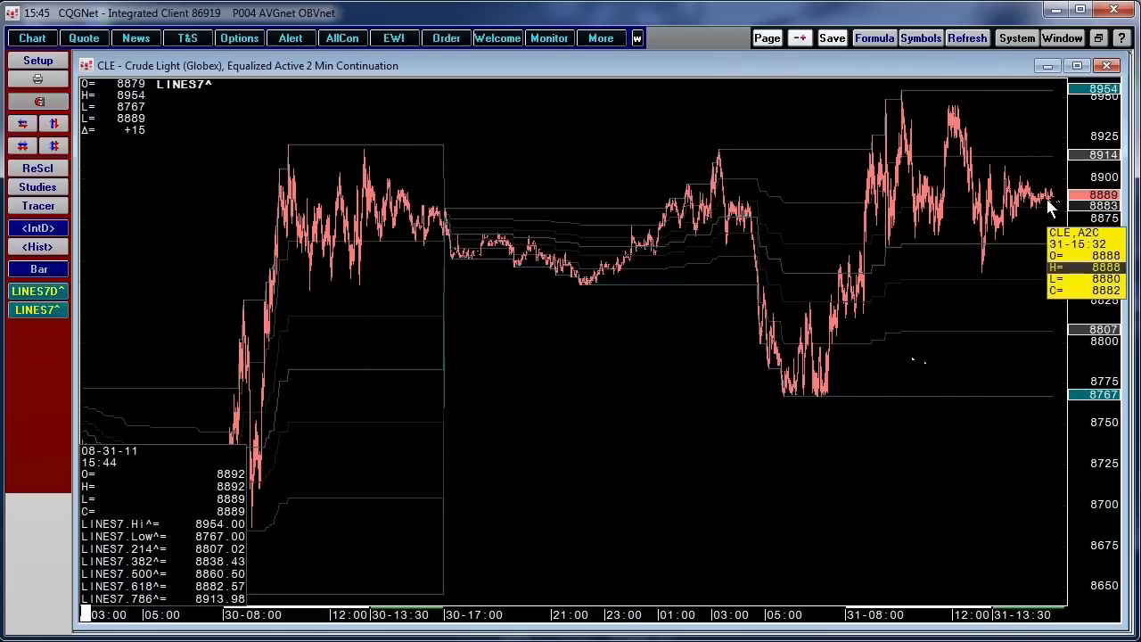
{"action": "left_click", "coordinate": [866, 38]}
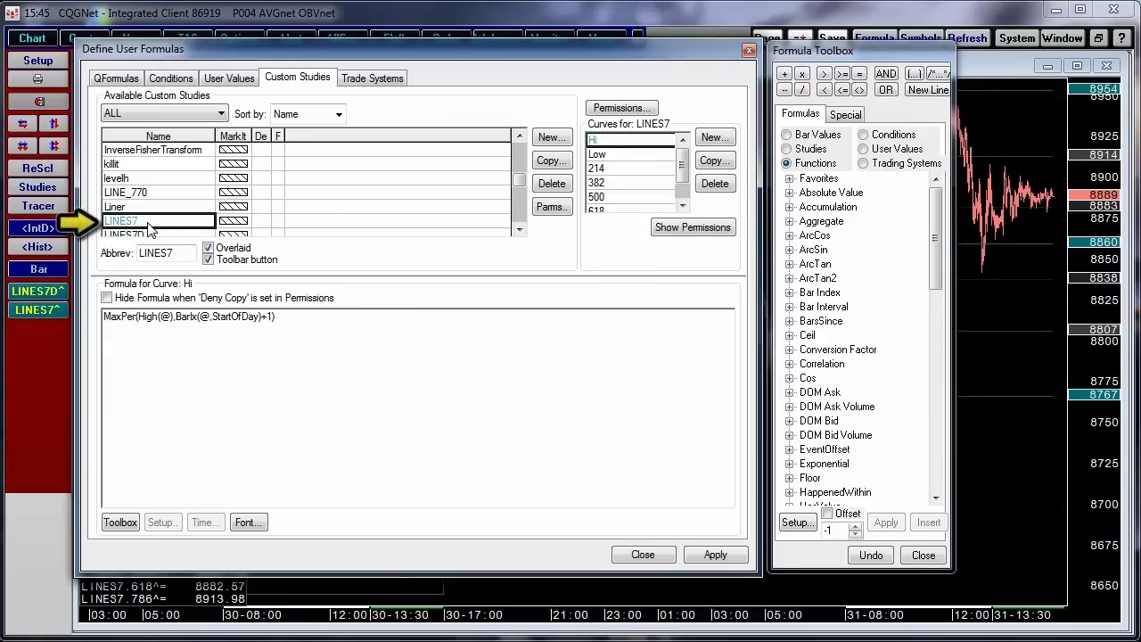
{"action": "double_click", "coordinate": [187, 318]}
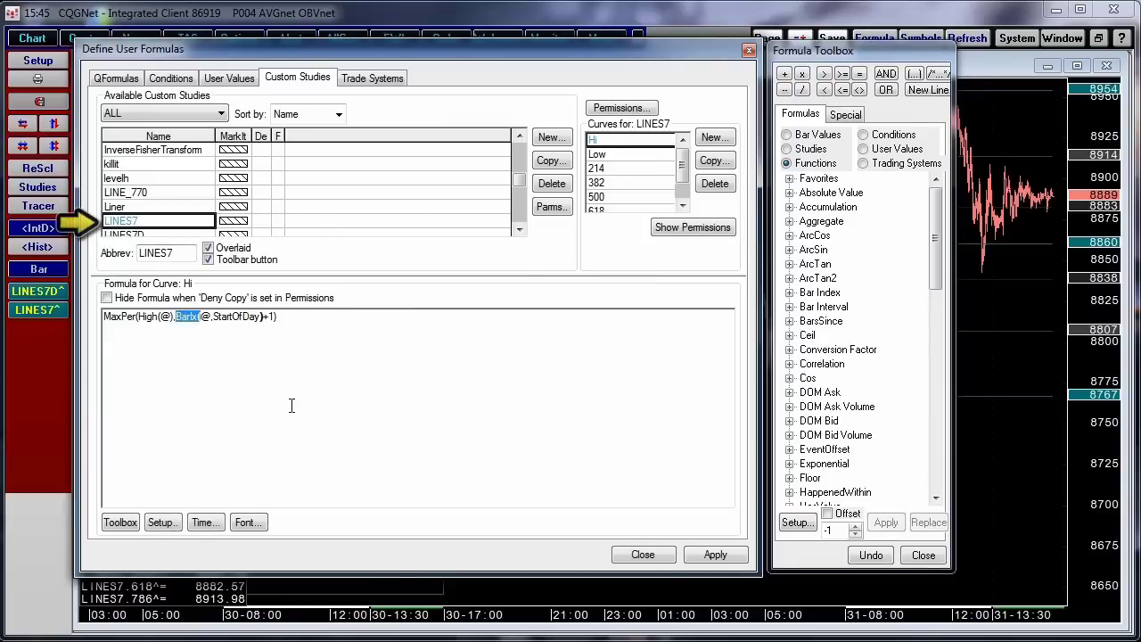
{"action": "left_click", "coordinate": [161, 522]}
{"action": "left_click", "coordinate": [174, 505]}
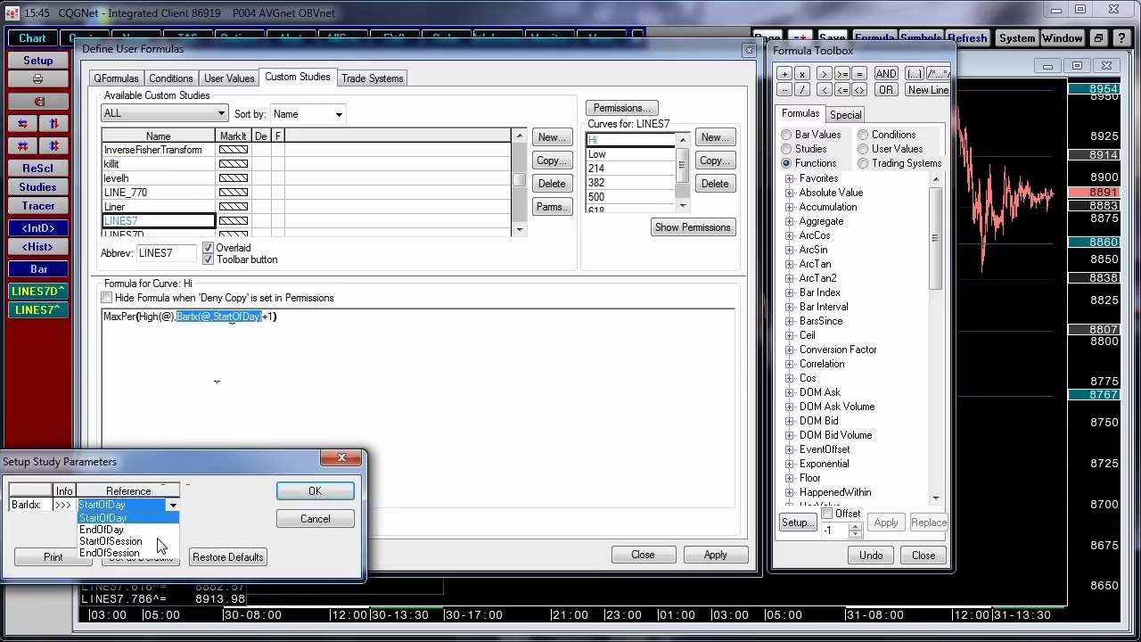
{"action": "left_click", "coordinate": [153, 541]}
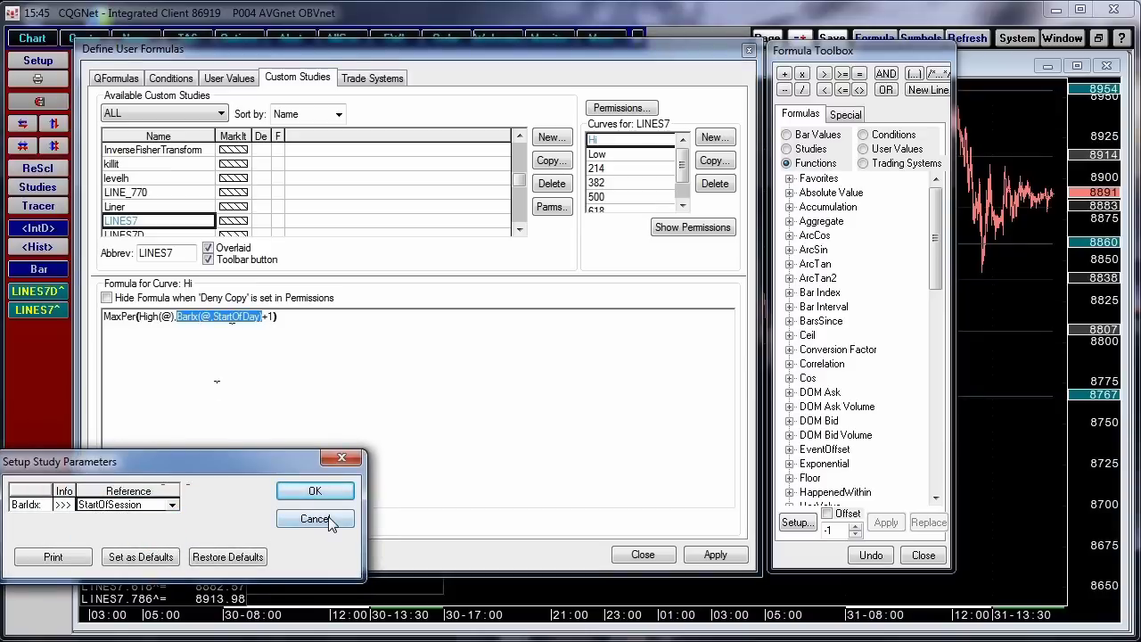
{"action": "left_click", "coordinate": [173, 505]}
{"action": "left_click", "coordinate": [150, 519]}
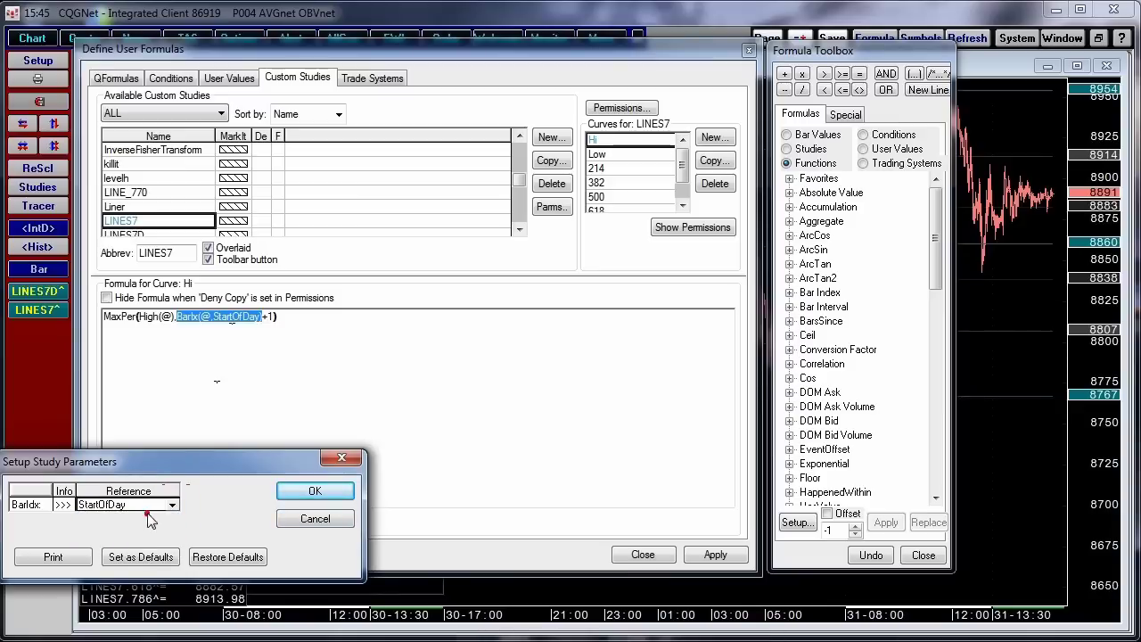
{"action": "left_click", "coordinate": [316, 519]}
{"action": "left_click", "coordinate": [643, 554]}
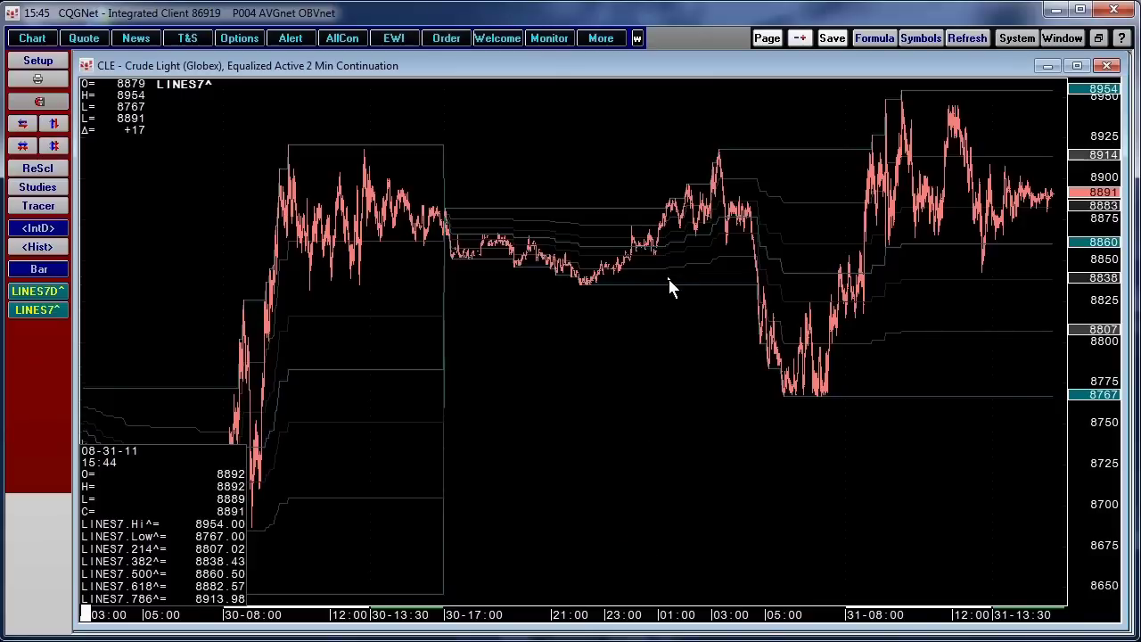
Switch to the daily 2 CLE,ADC chart with the LINES7D study from the Window List.
{"action": "mouse_move", "coordinate": [670, 286]}
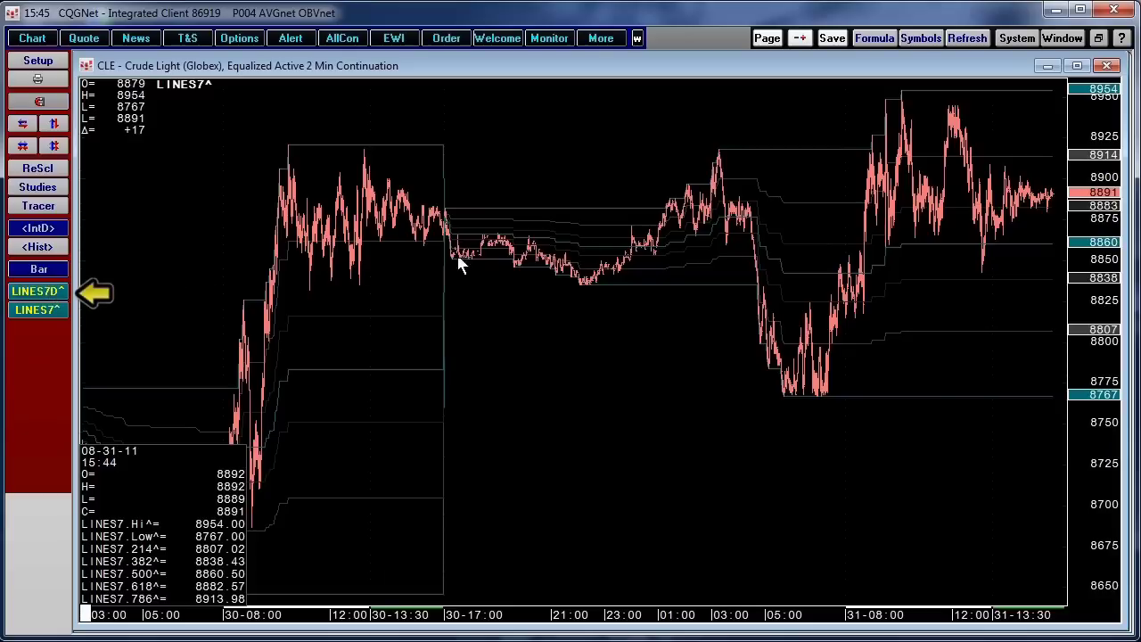
{"action": "left_click", "coordinate": [1065, 40]}
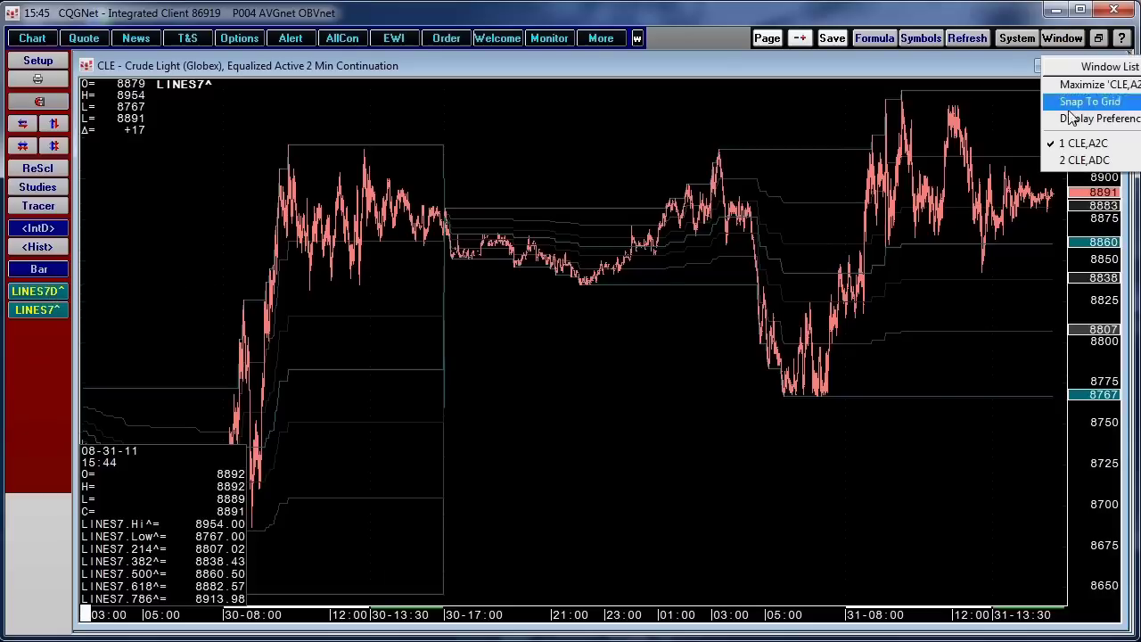
{"action": "left_click", "coordinate": [1082, 160]}
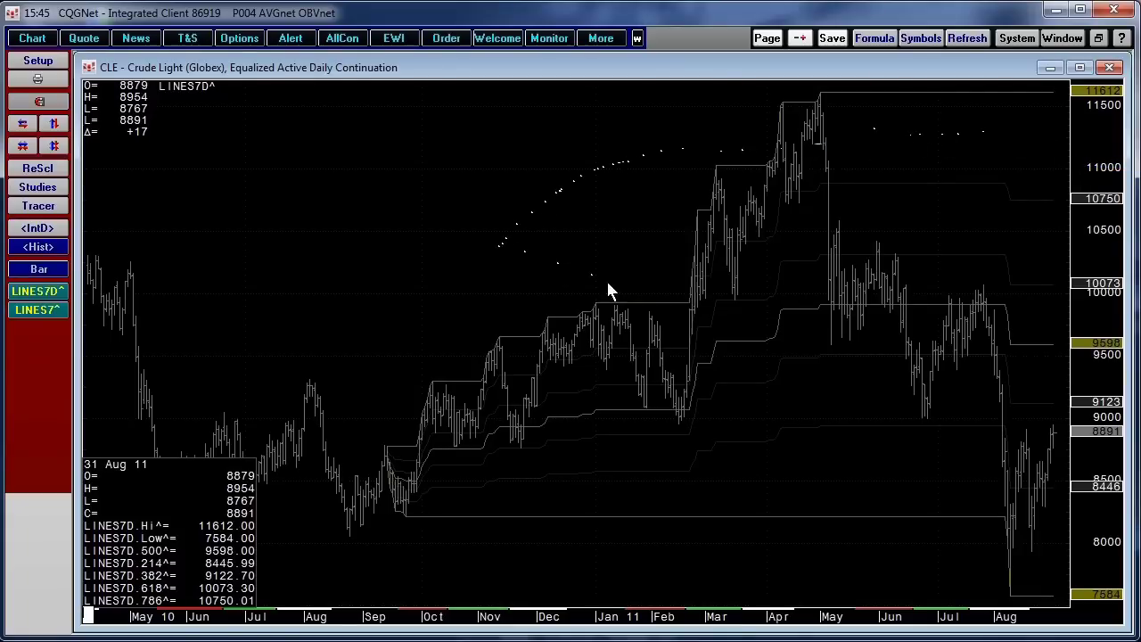
{"action": "right_click", "coordinate": [754, 338]}
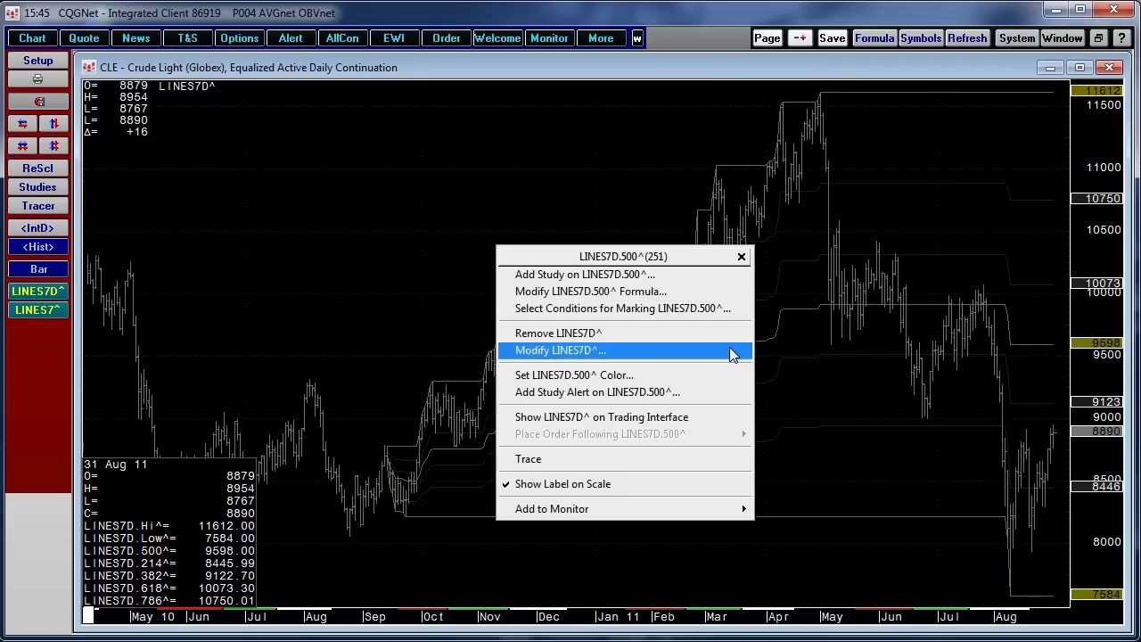
{"action": "left_click", "coordinate": [713, 352]}
{"action": "left_click_drag", "start_coordinate": [729, 303], "coordinate": [454, 157]}
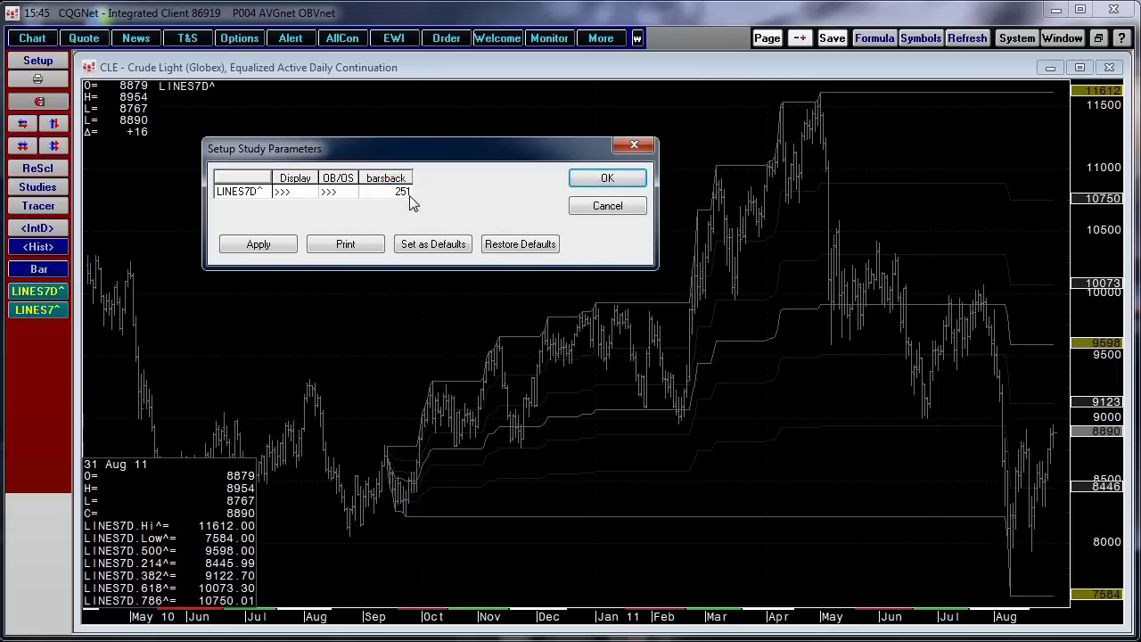
{"action": "left_click", "coordinate": [609, 181]}
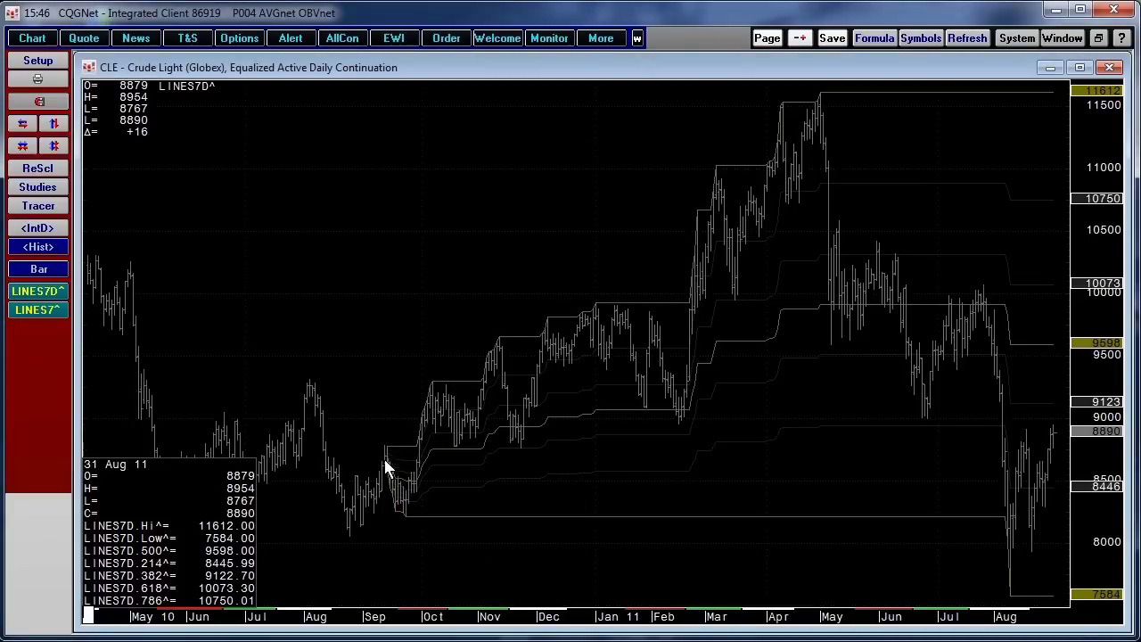
{"action": "mouse_move", "coordinate": [396, 492]}
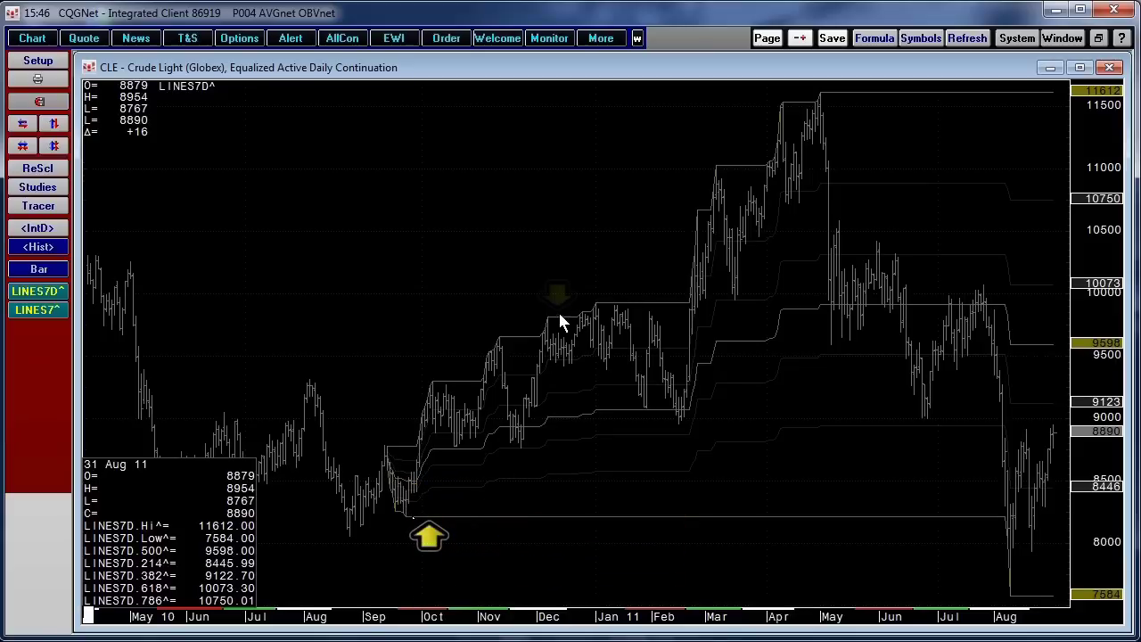
{"action": "mouse_move", "coordinate": [562, 316]}
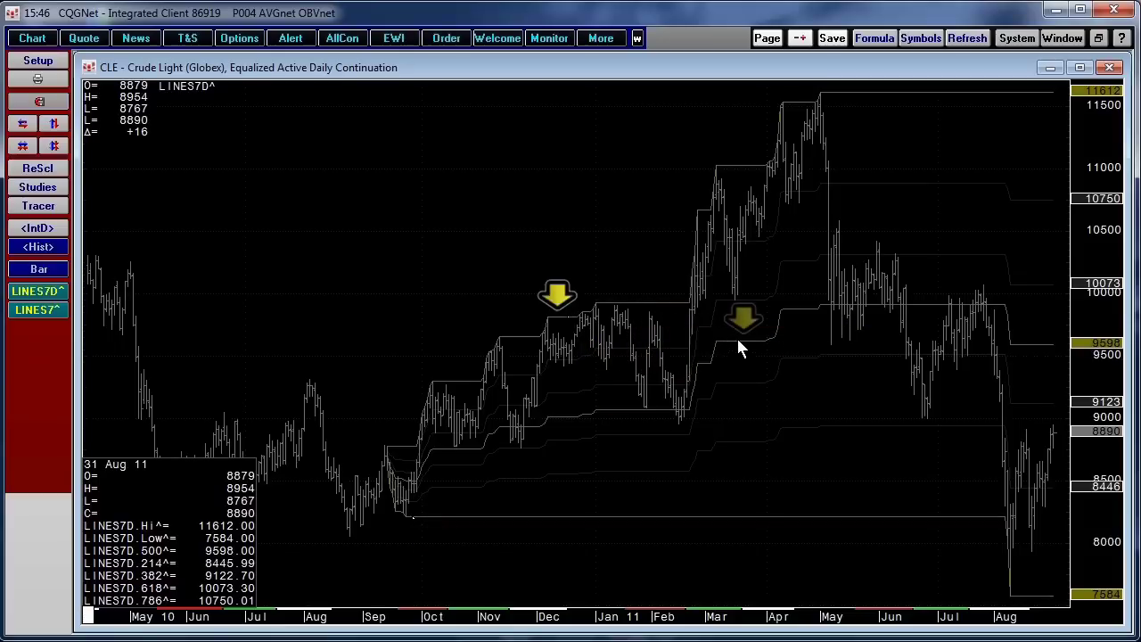
{"action": "mouse_move", "coordinate": [737, 336]}
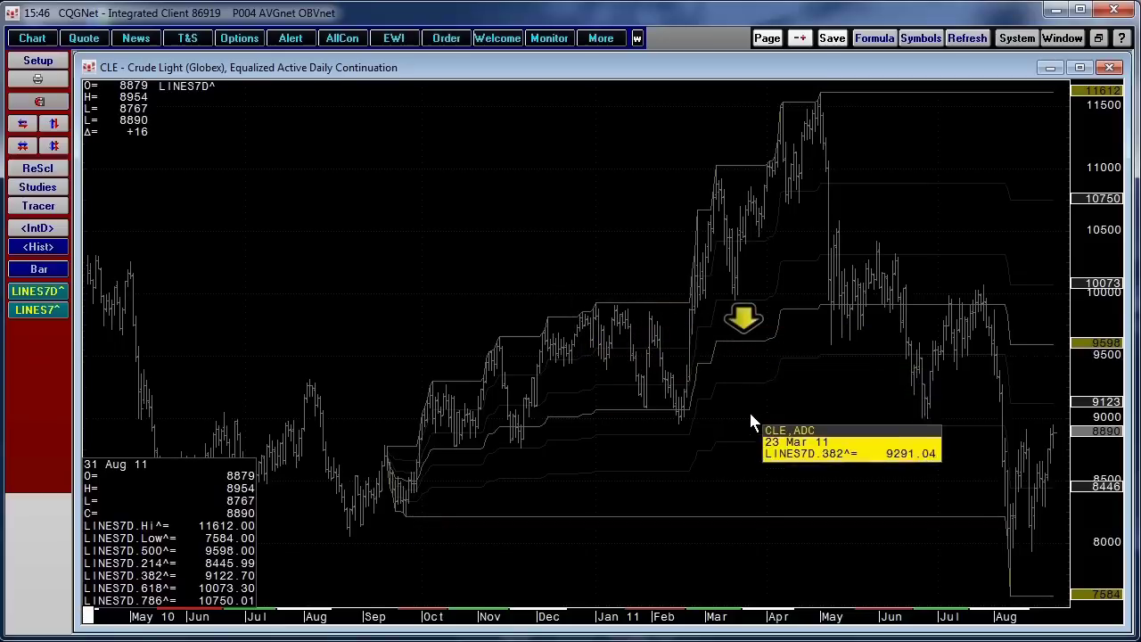
{"action": "mouse_move", "coordinate": [755, 440]}
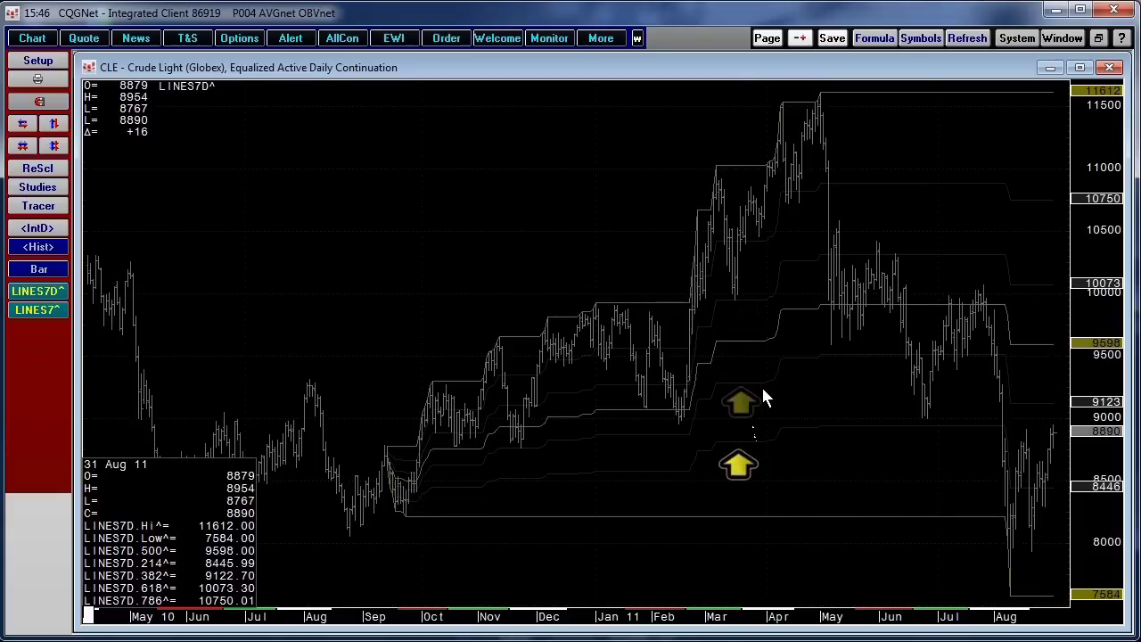
{"action": "mouse_move", "coordinate": [759, 389]}
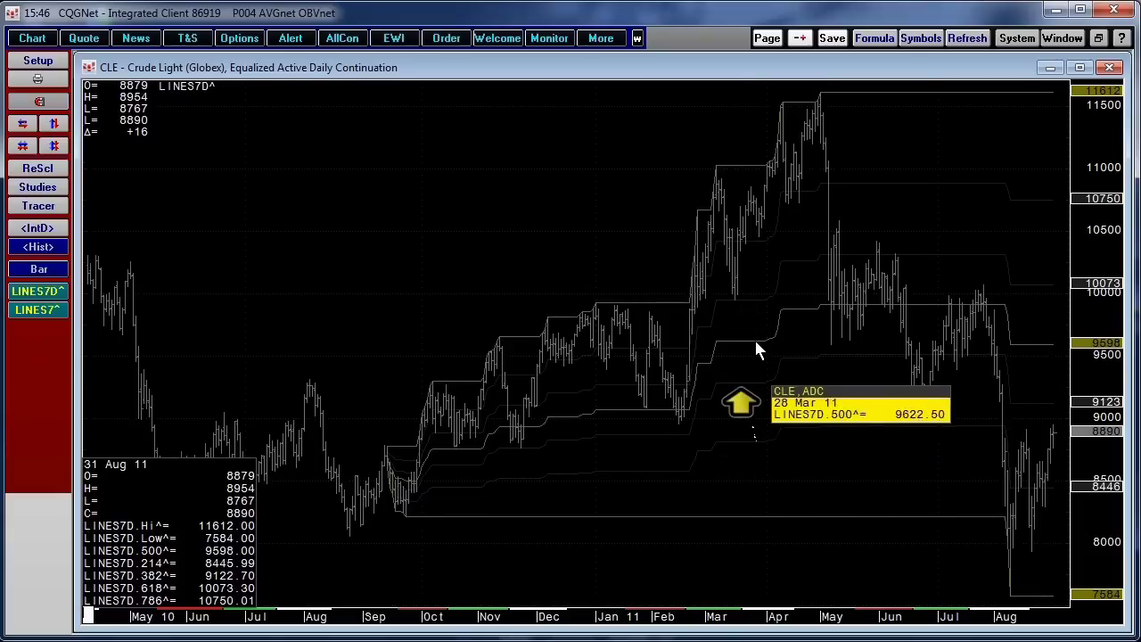
{"action": "mouse_move", "coordinate": [754, 307]}
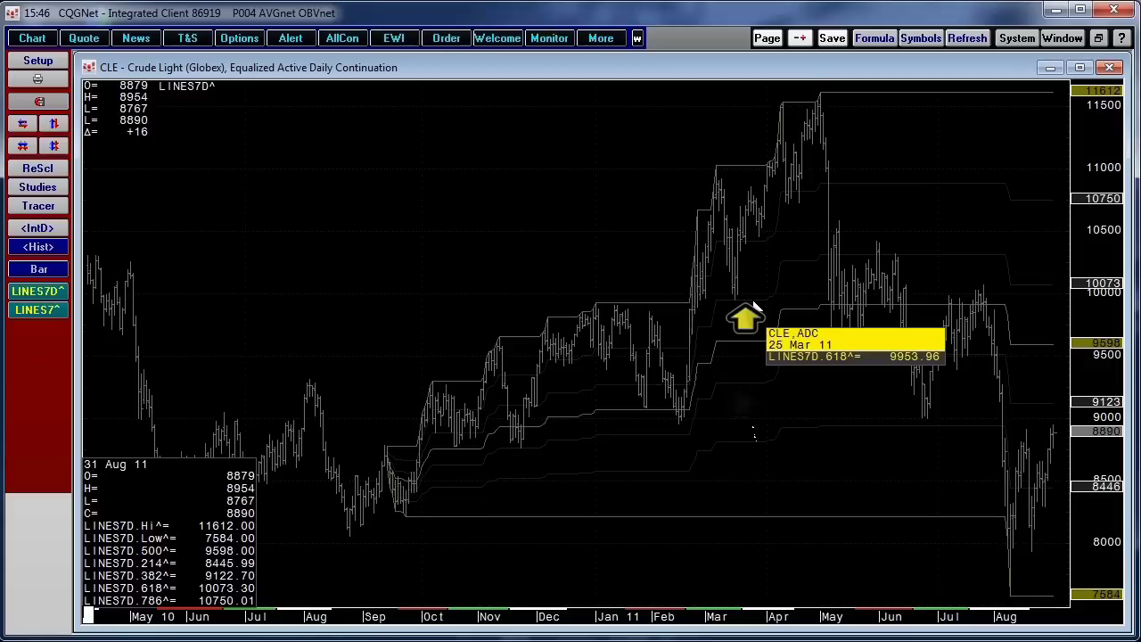
{"action": "mouse_move", "coordinate": [867, 185]}
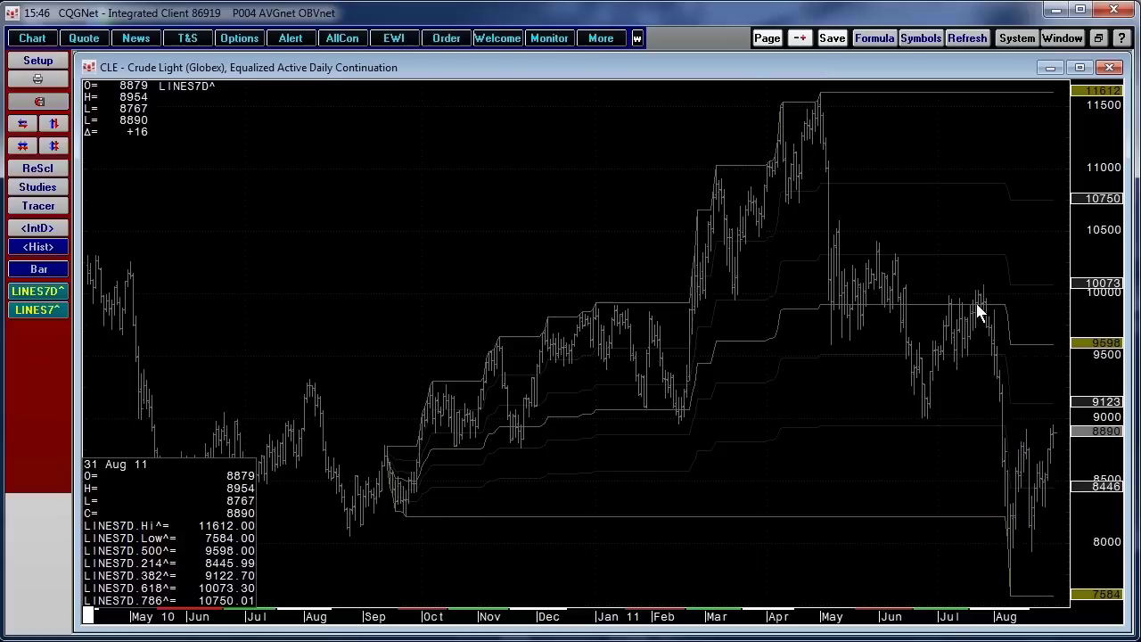
{"action": "mouse_move", "coordinate": [976, 306]}
{"action": "mouse_move", "coordinate": [1014, 596]}
{"action": "mouse_move", "coordinate": [1049, 403]}
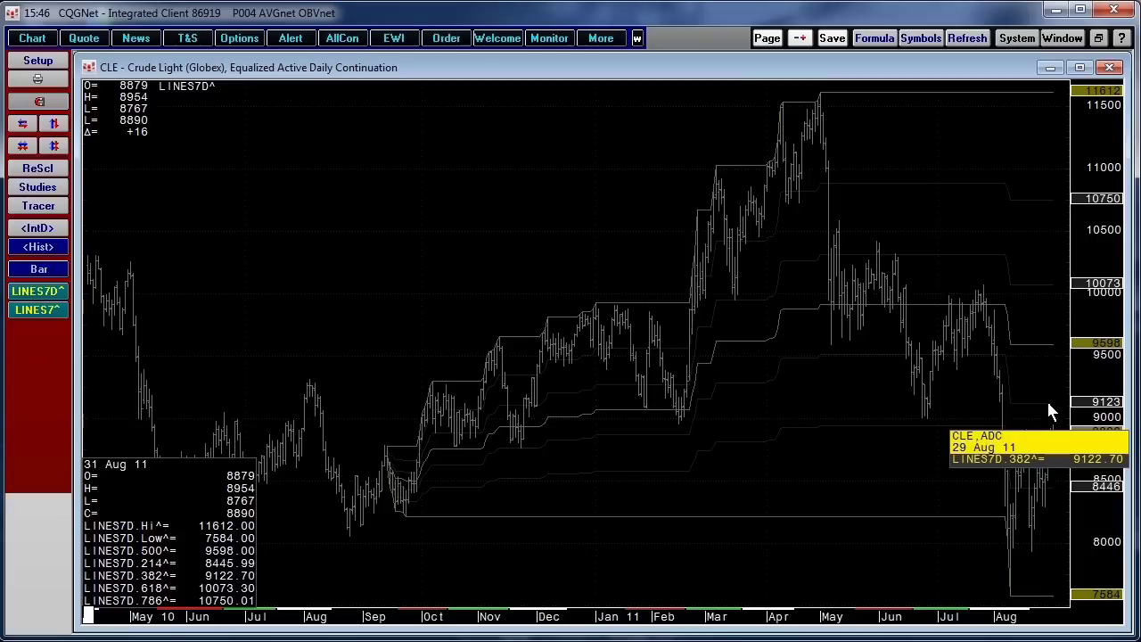
Open the LINES7D custom study's formulas and review its barsback parameter, then cancel.
{"action": "left_click", "coordinate": [872, 39]}
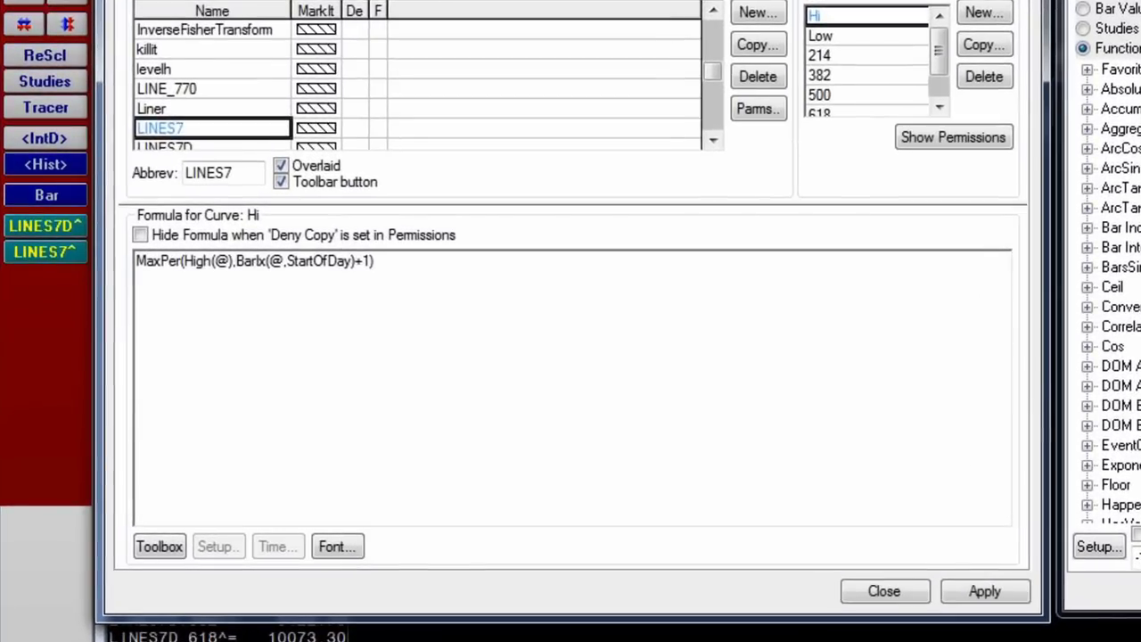
{"action": "left_click", "coordinate": [259, 146]}
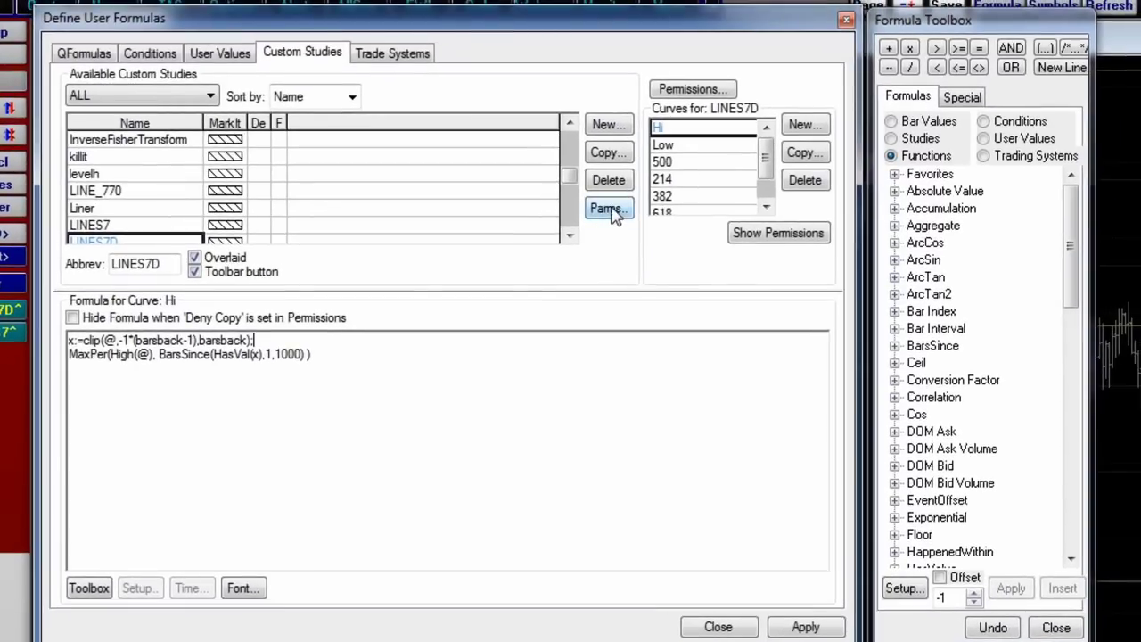
{"action": "left_click", "coordinate": [757, 109]}
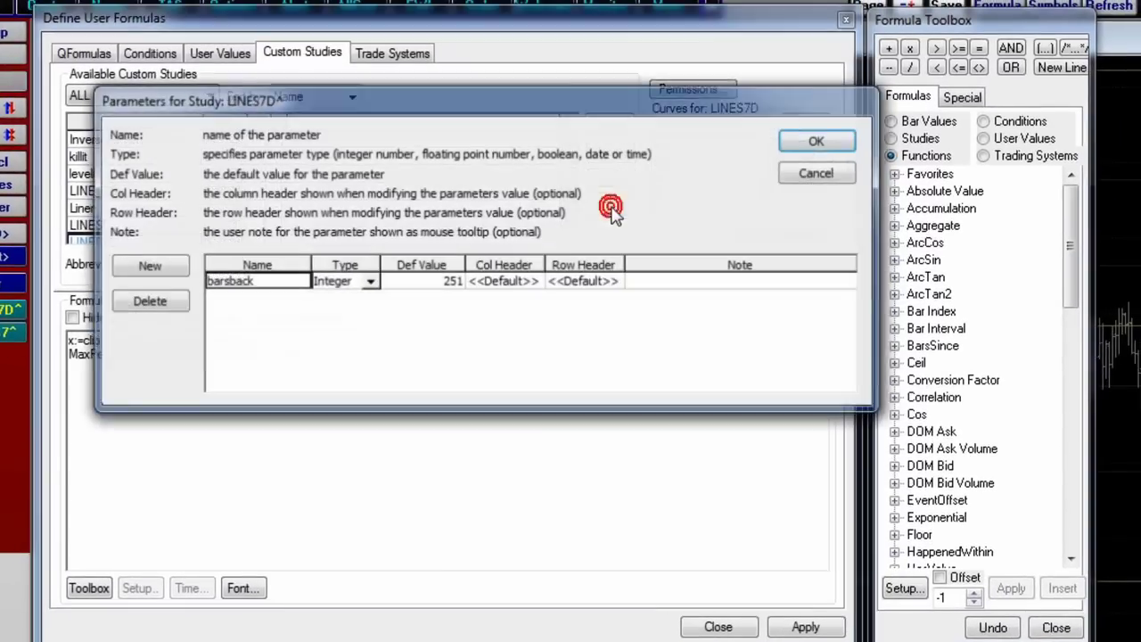
{"action": "mouse_move", "coordinate": [613, 106]}
{"action": "left_mouse_down"}
{"action": "mouse_move", "coordinate": [670, 84]}
{"action": "mouse_move", "coordinate": [757, 5]}
{"action": "left_mouse_up"}
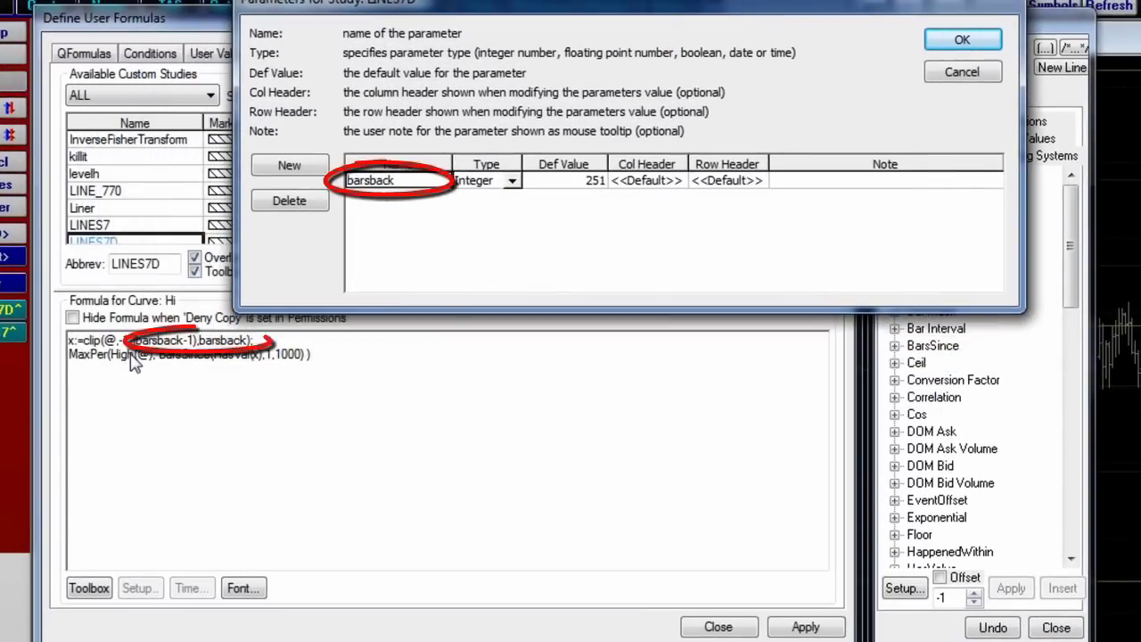
{"action": "left_click", "coordinate": [938, 78]}
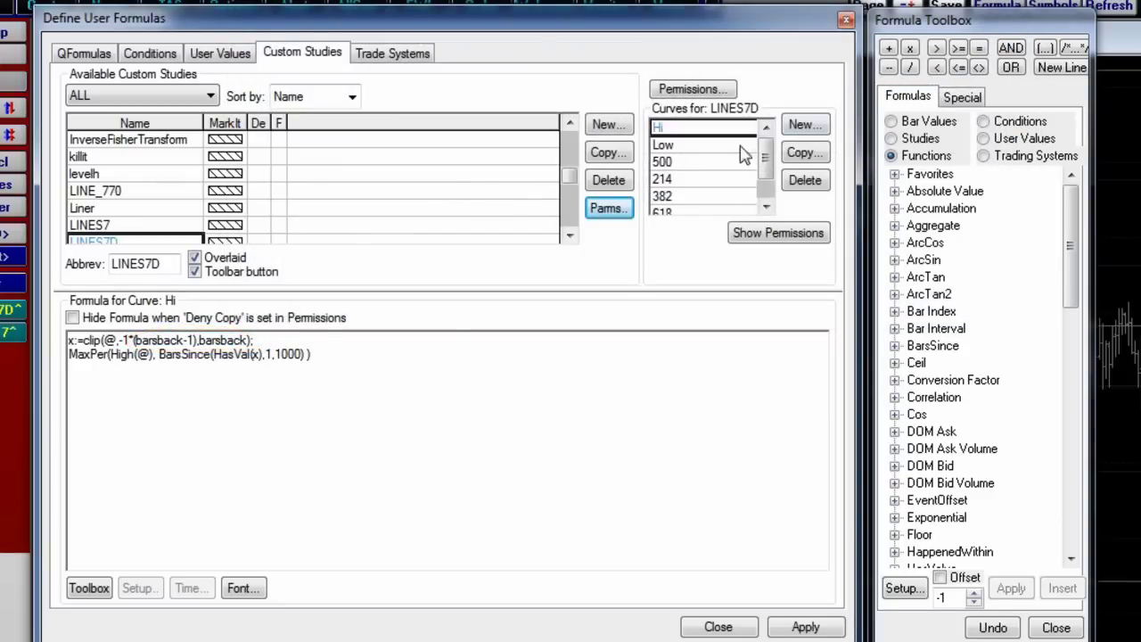
View the formulas of the 500, 214 and 382 curves in LINES7D.
{"action": "left_click", "coordinate": [766, 208]}
{"action": "left_click", "coordinate": [766, 208]}
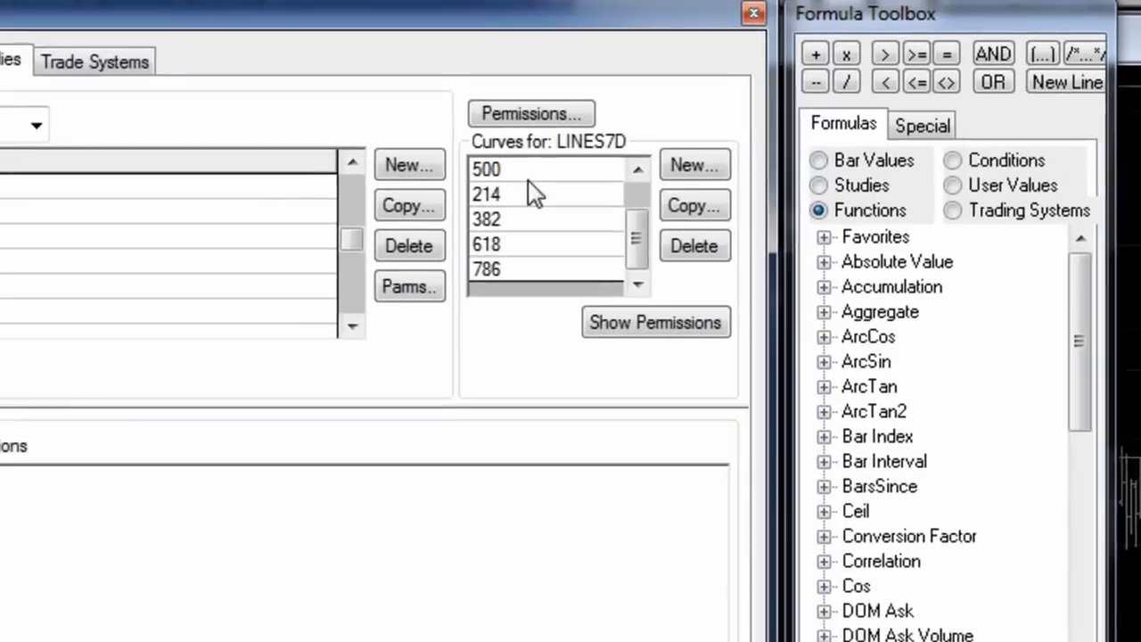
{"action": "left_click", "coordinate": [692, 128]}
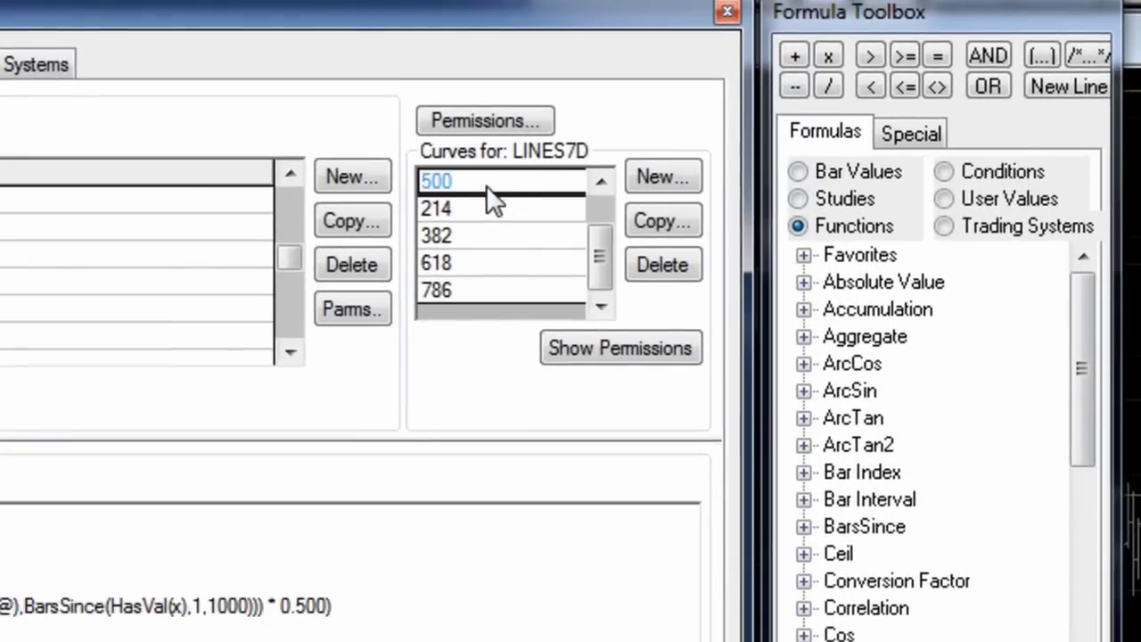
{"action": "left_click", "coordinate": [482, 208]}
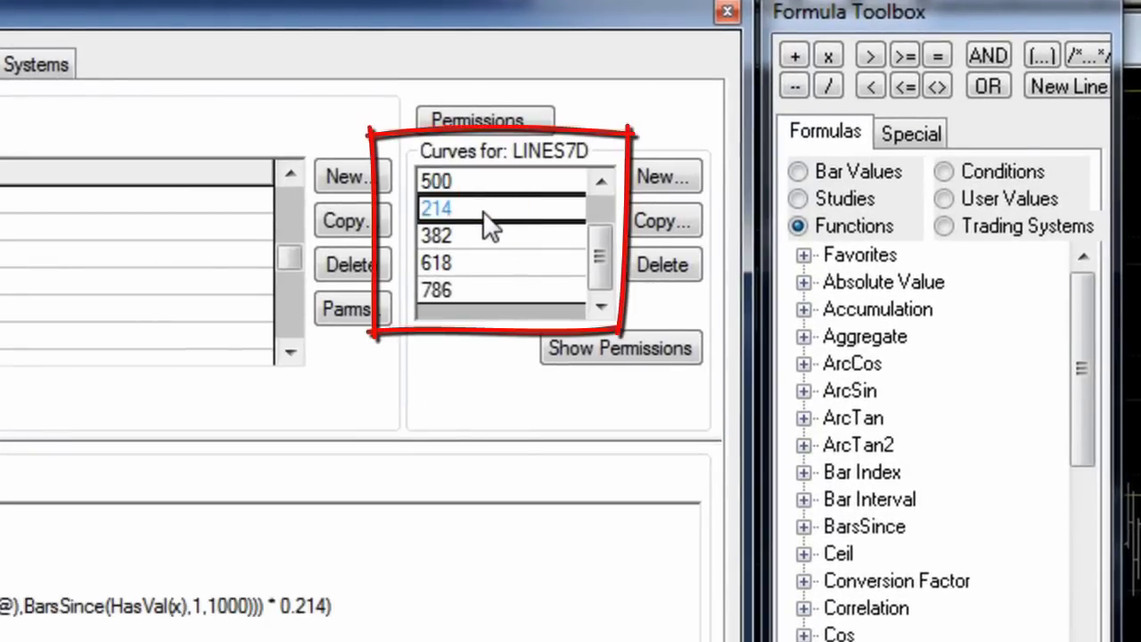
{"action": "left_click", "coordinate": [489, 235]}
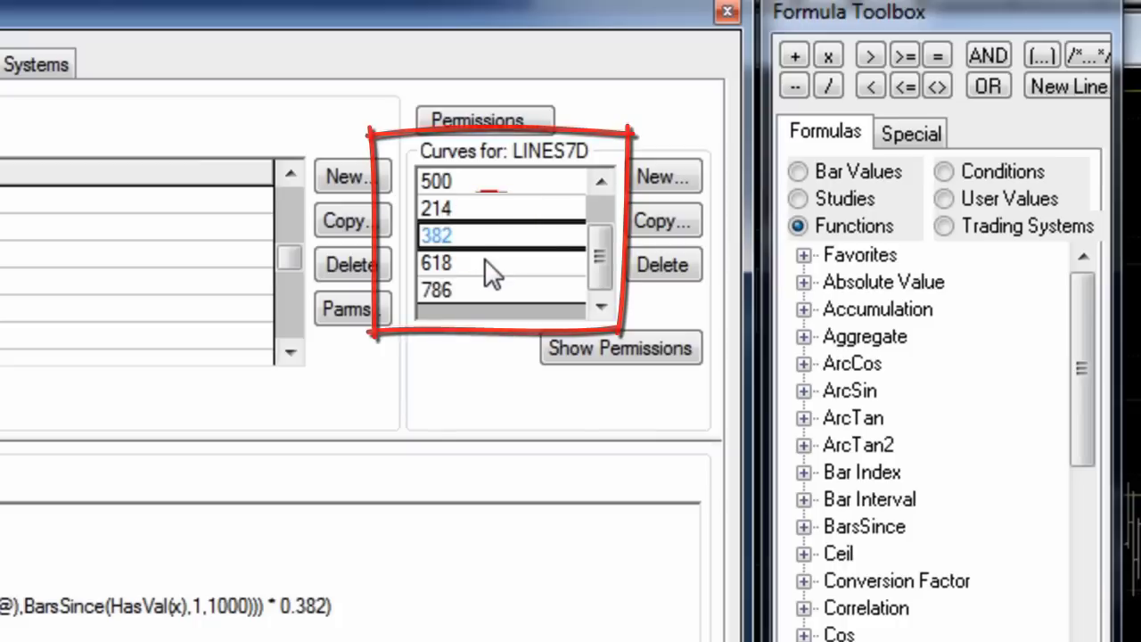